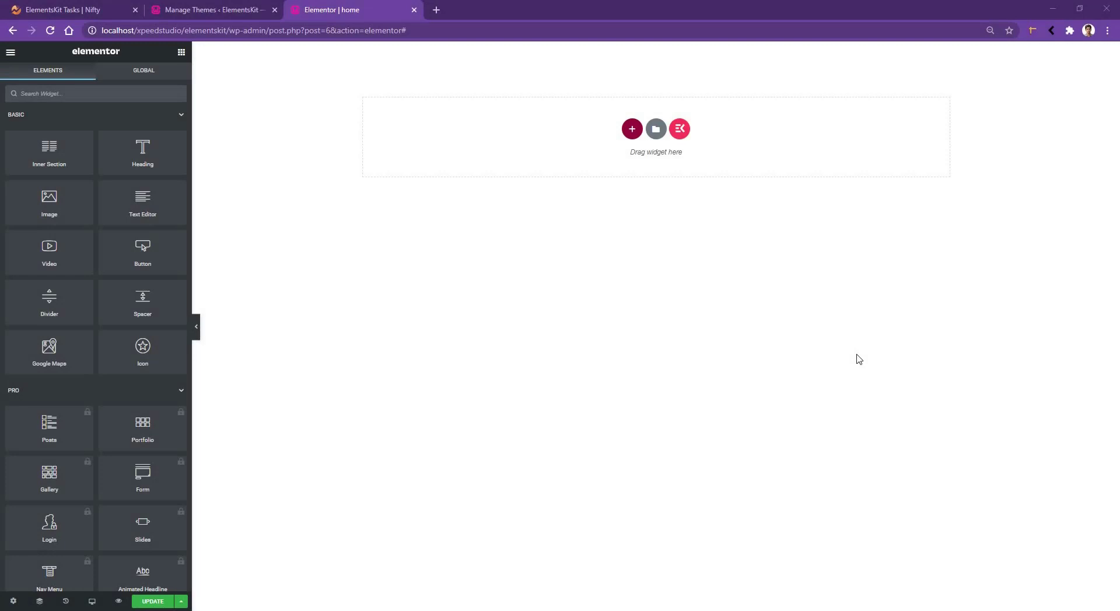
Search the widget panel for 'faq' and drag the FAQ widget toward the empty section
left_click(109, 93)
type("faq")
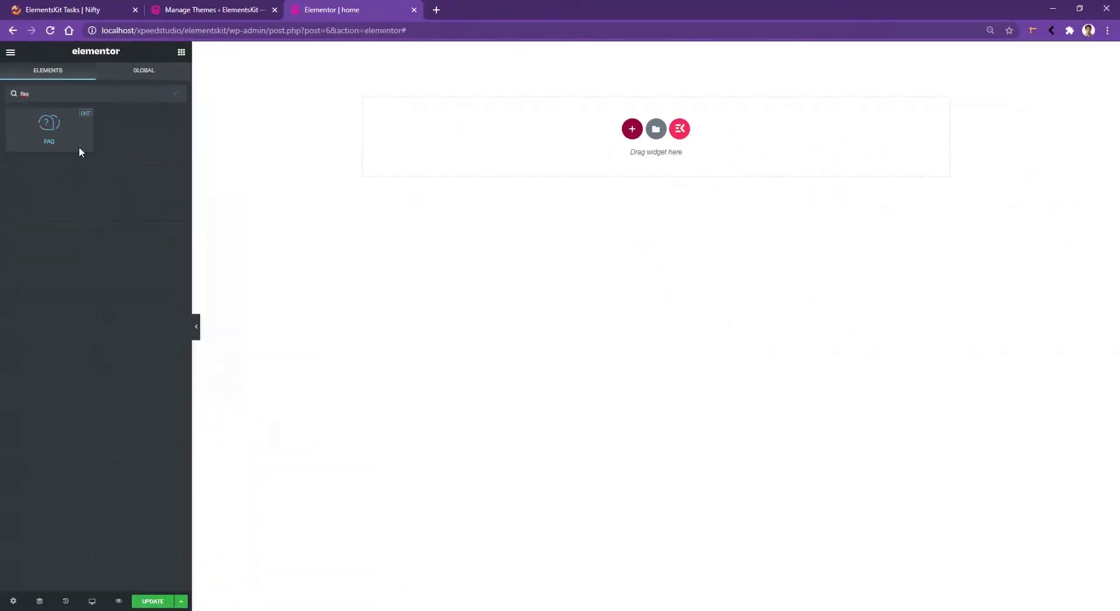
left_click_drag(160, 299, 1119, 306)
Drop the FAQ widget into the empty 'Drag widget here' section
left_click_drag(601, 153, 599, 155)
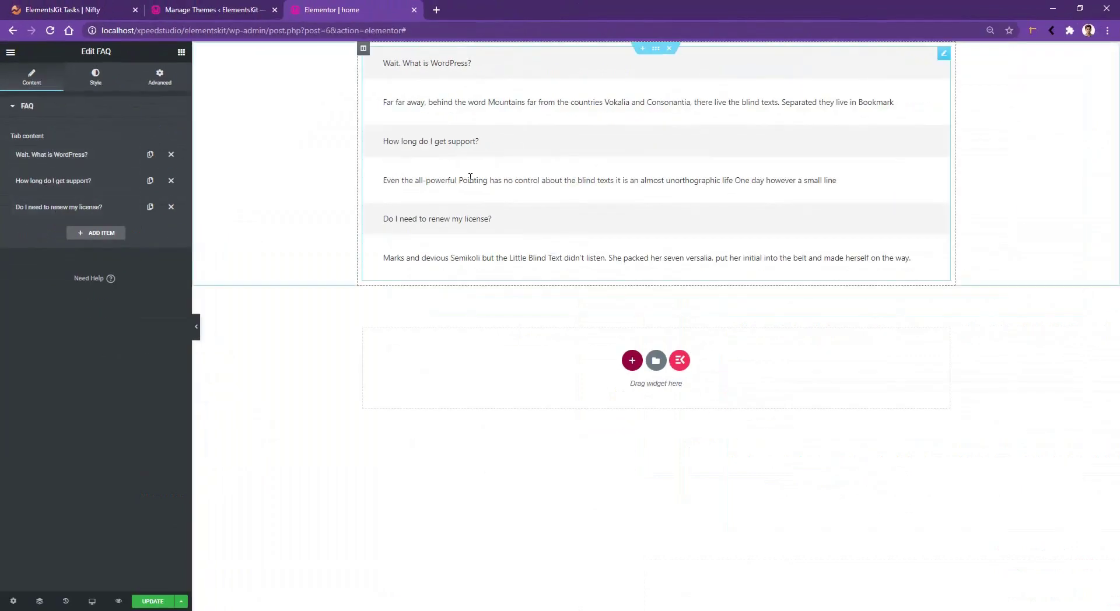
Append 'one two' to the first FAQ question's title
left_click(57, 161)
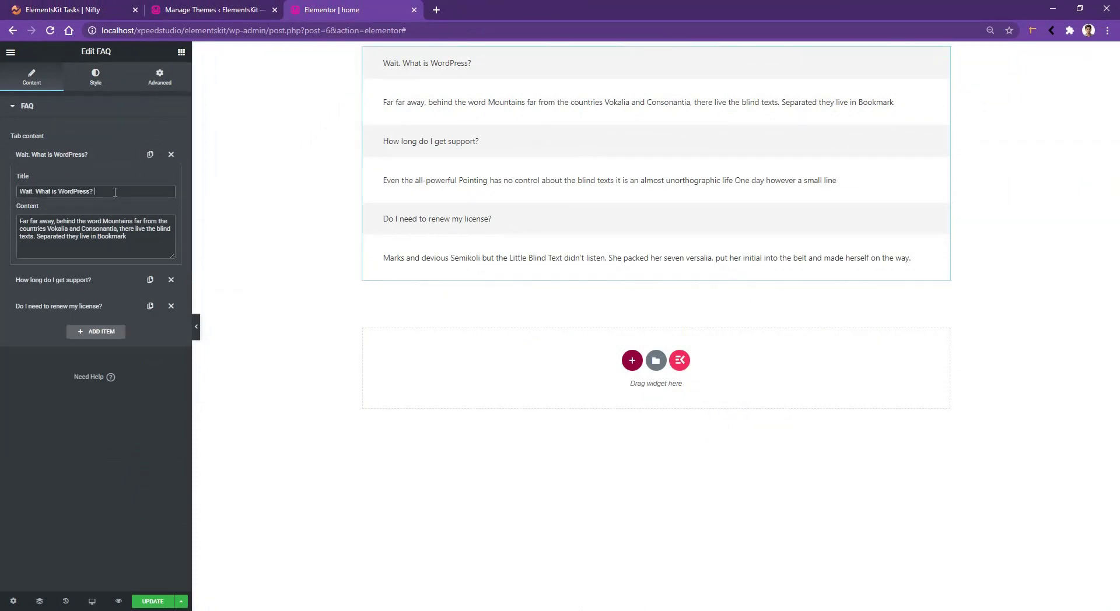
type("one two")
Add a new FAQ item and delete the 'How long do I get support?' question
left_click(97, 332)
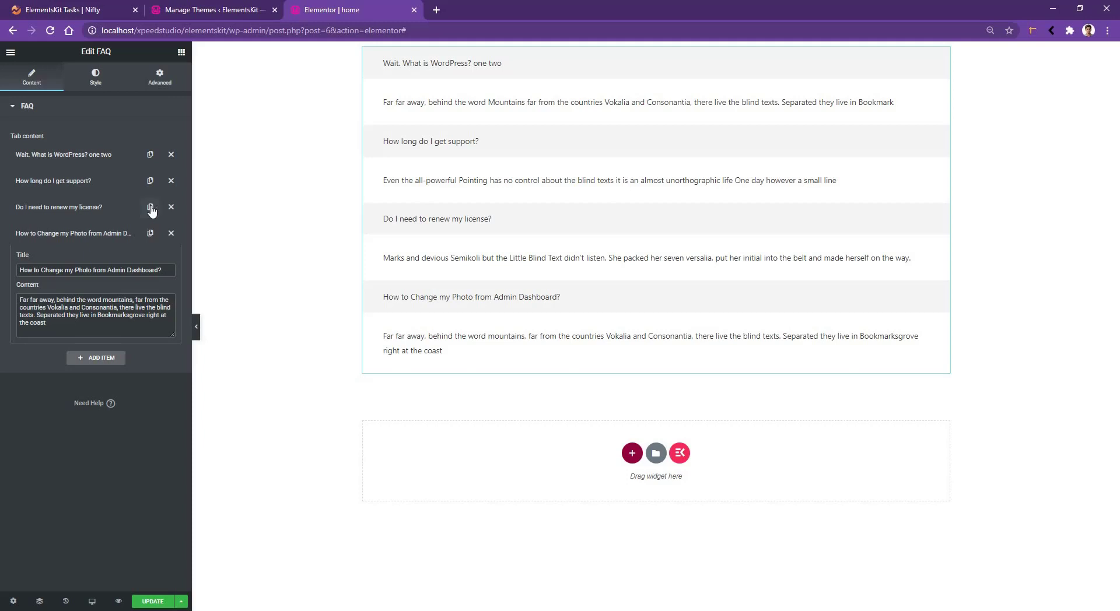
left_click(171, 181)
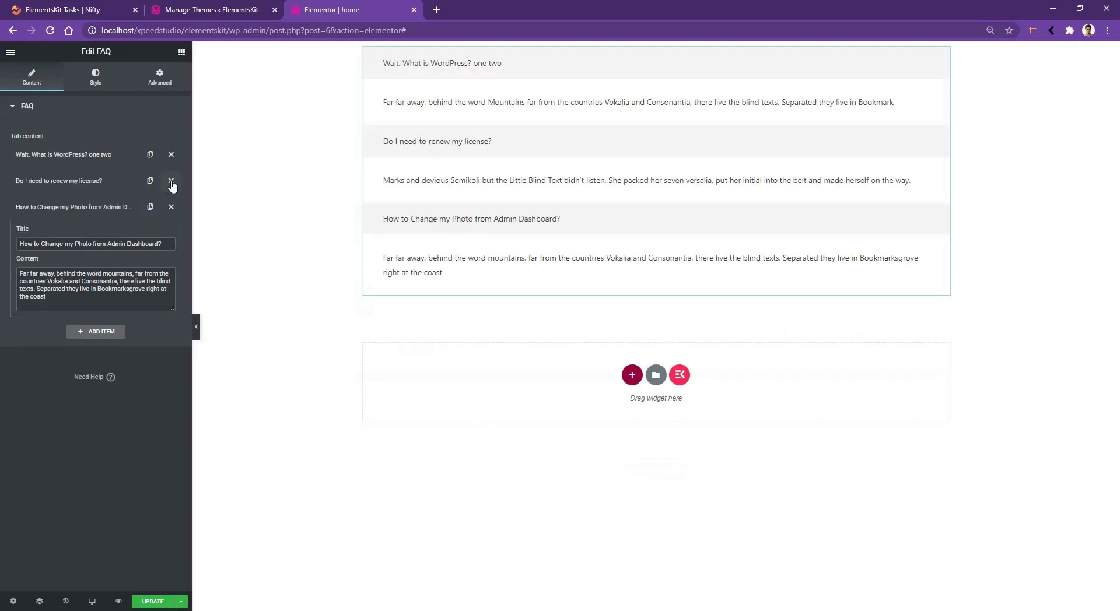
left_click(92, 76)
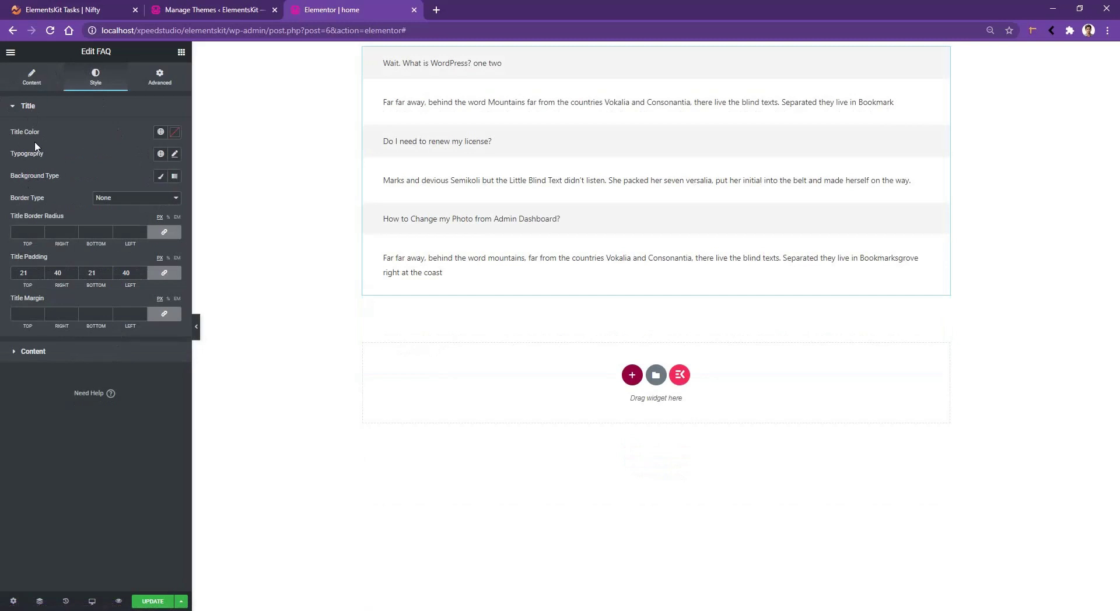
Set the FAQ title colour to red #EF3939
left_click(175, 133)
left_click_drag(140, 198, 146, 177)
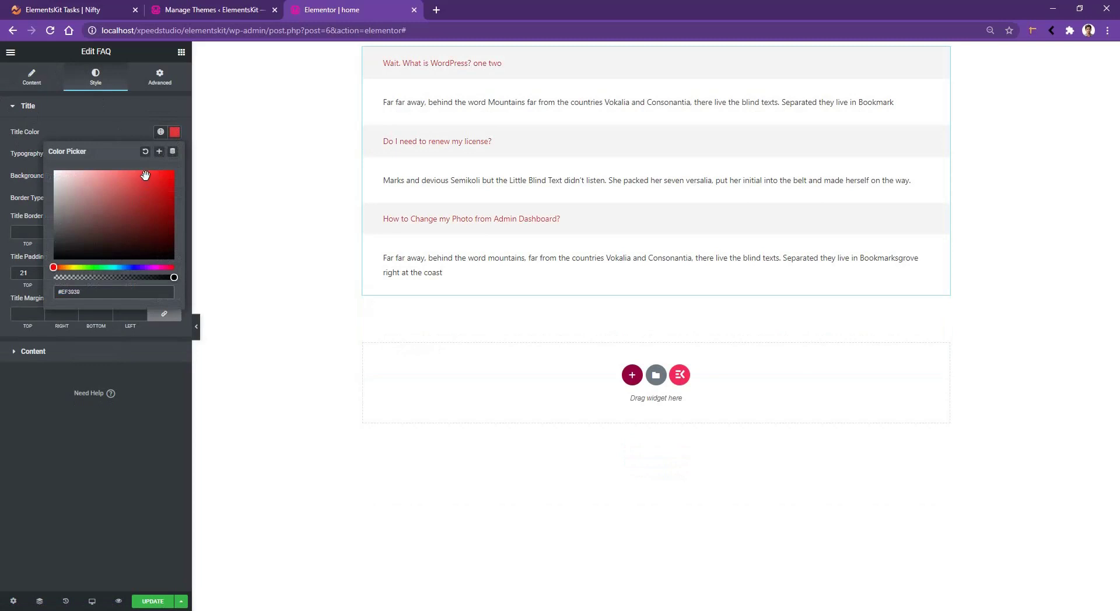
left_click(114, 141)
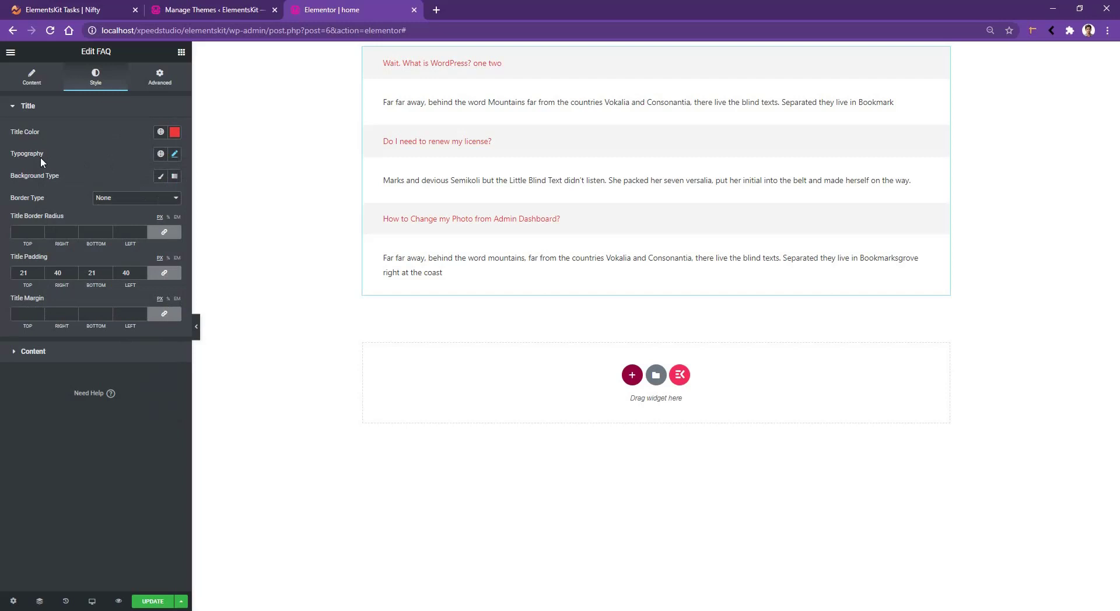
left_click(175, 155)
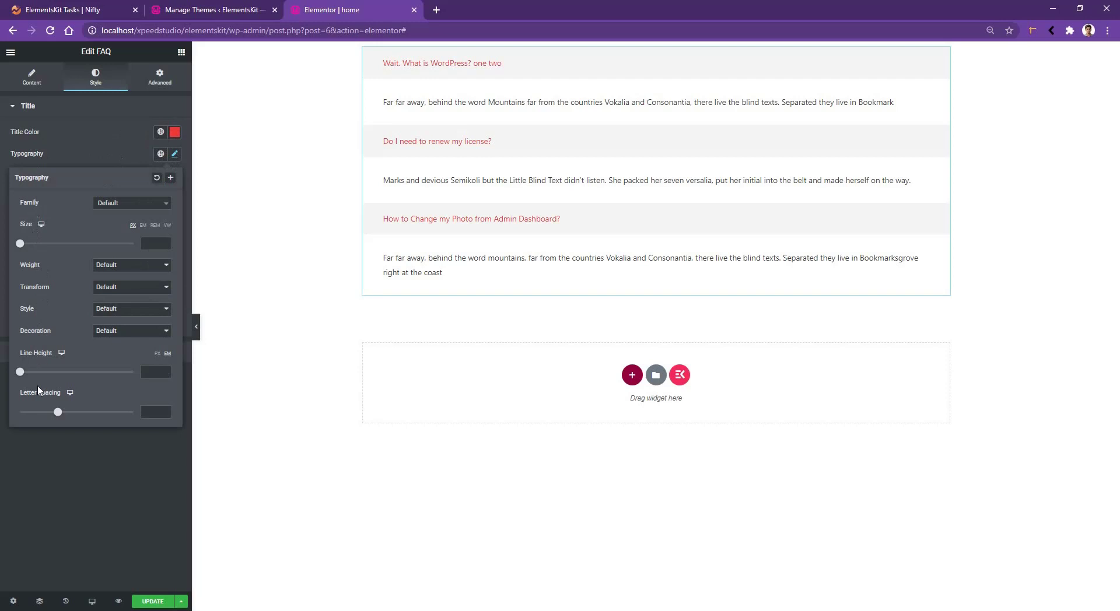
Set the title typography to the Poppins font at size 20
left_click(152, 245)
type("20")
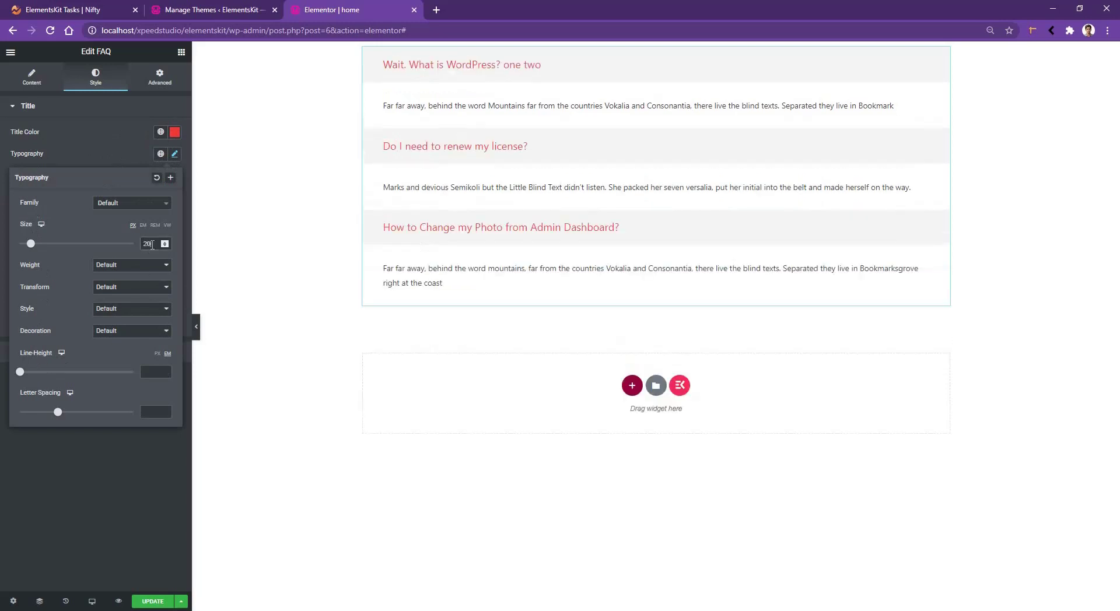
left_click(121, 203)
type("poppins")
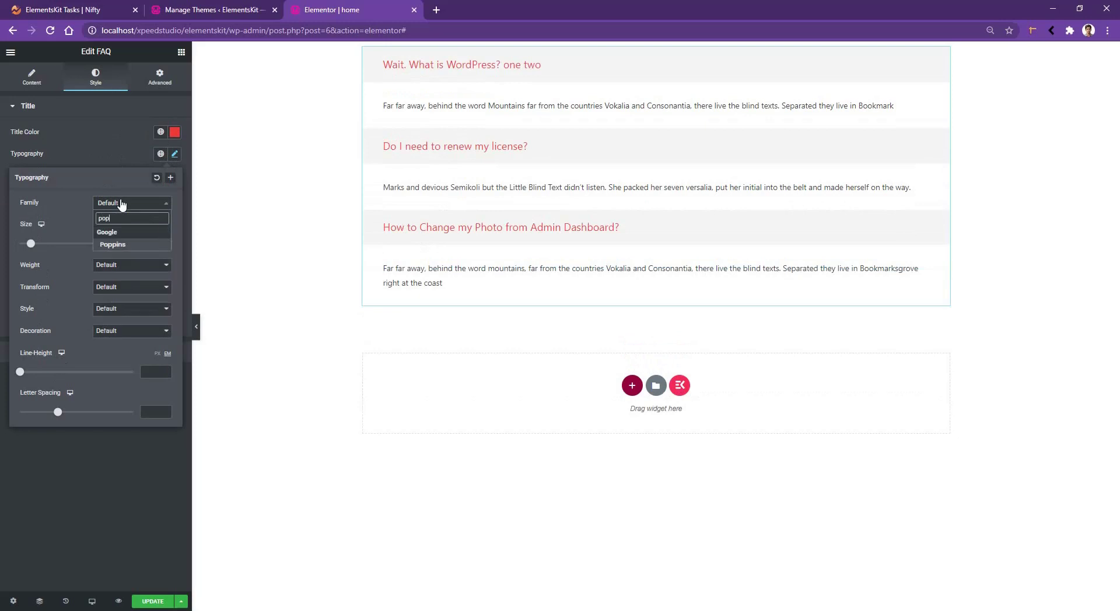
key("Return")
left_click(27, 163)
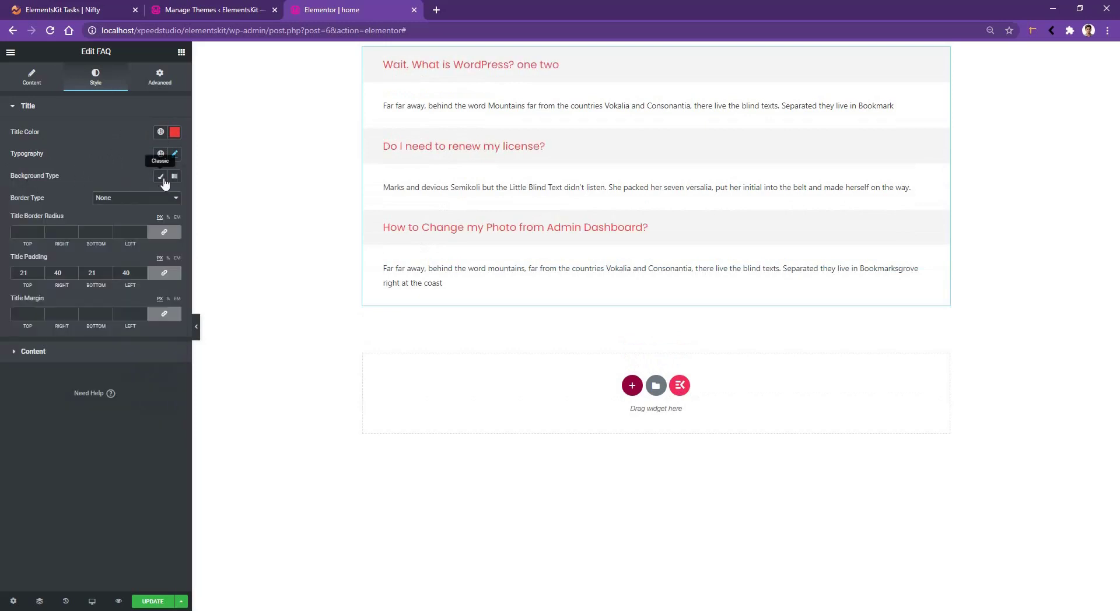
left_click(161, 176)
Give the question titles a light pink classic background colour
left_click(174, 198)
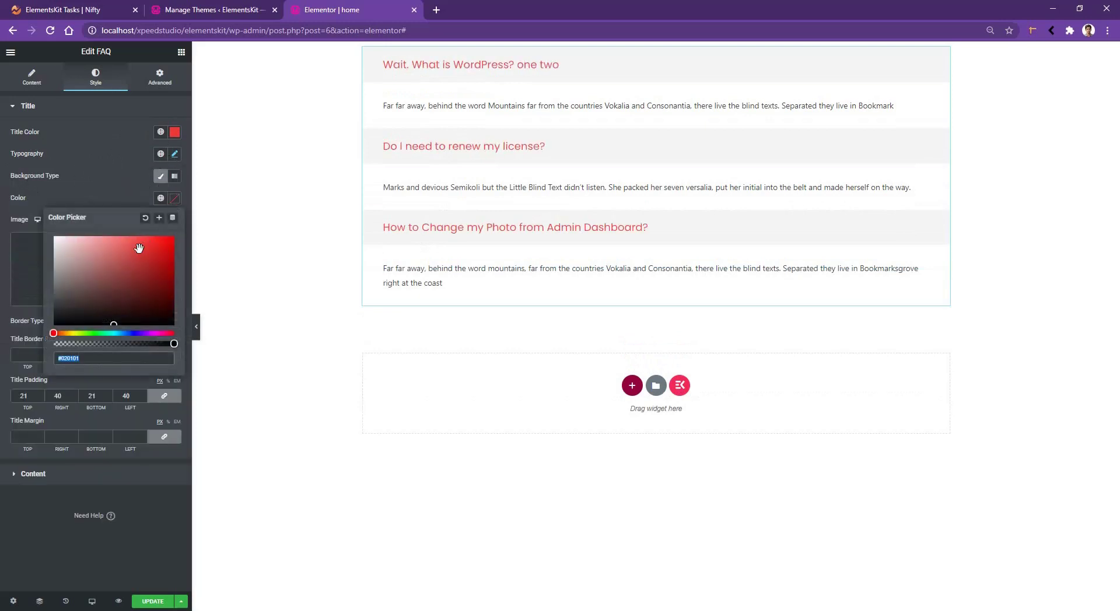
left_click_drag(143, 242, 90, 235)
left_click(99, 183)
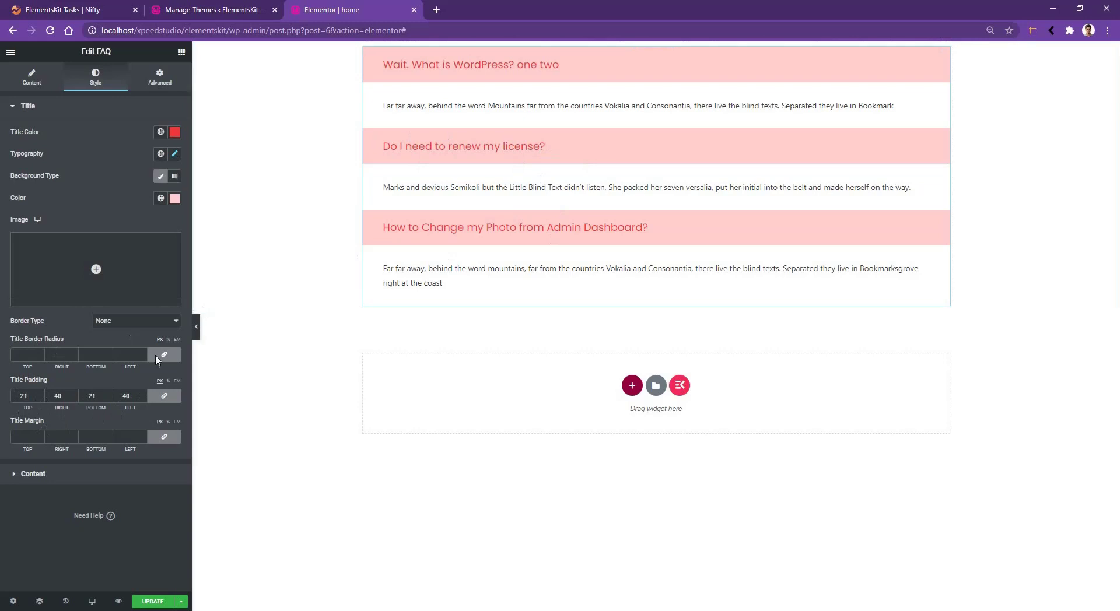
Unlink the title padding and set its right and left values to 20
left_click(164, 396)
double_click(66, 398)
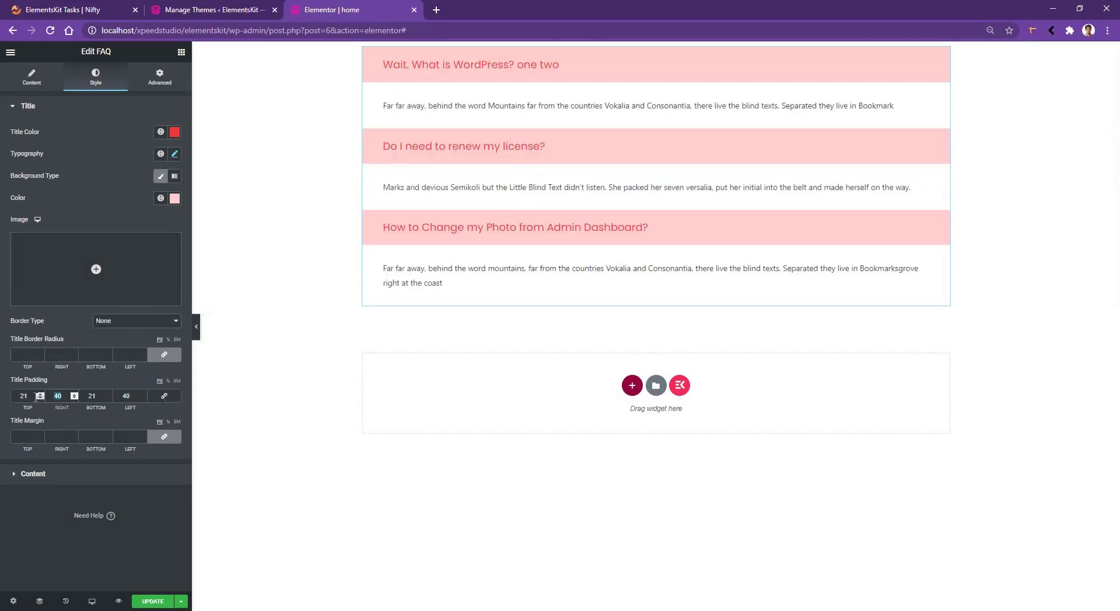
type("20")
double_click(114, 395)
type("20")
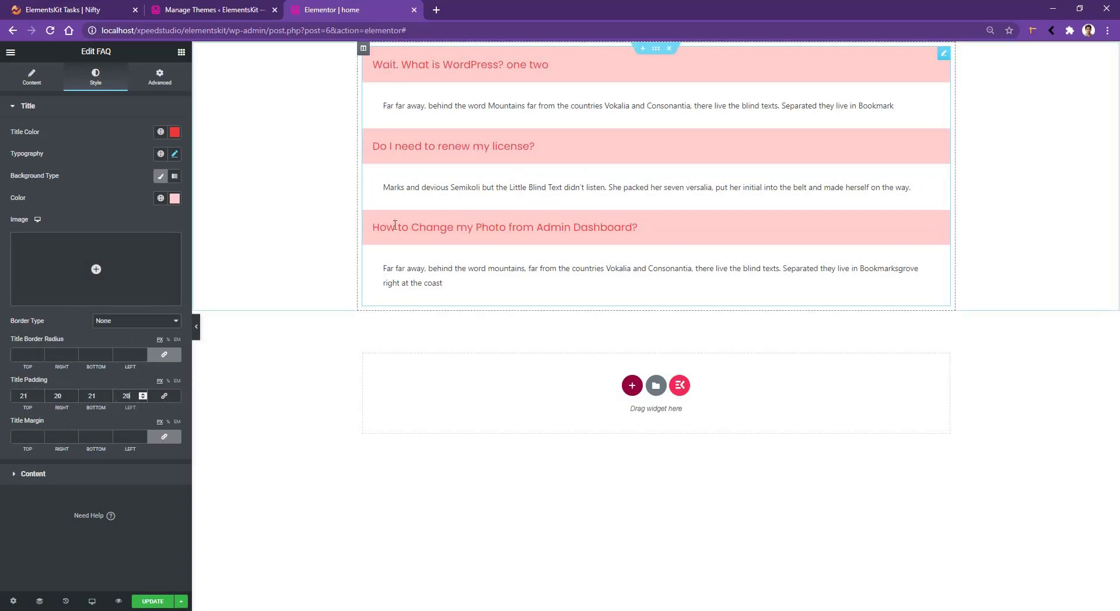
left_click(52, 478)
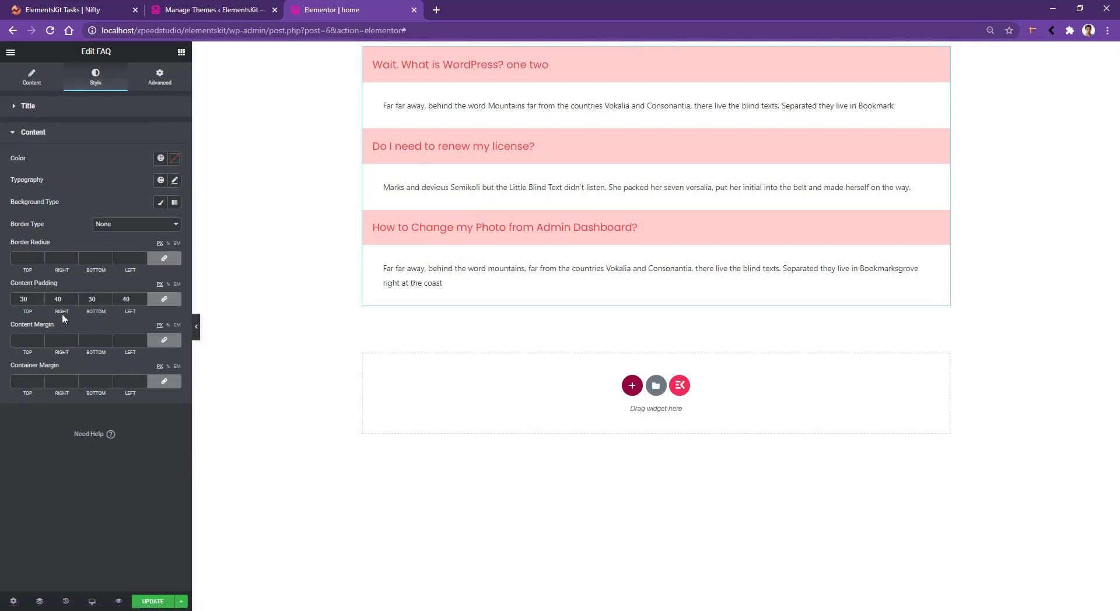
Set the answer content padding to 10 top and bottom with 30 sides
key("ctrl+z")
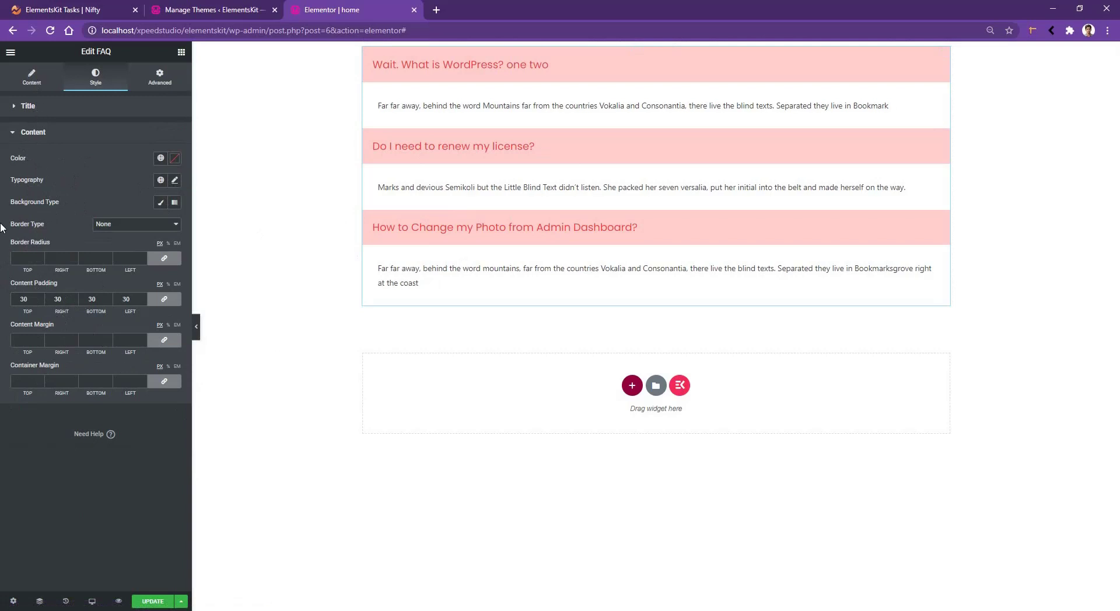
left_click(164, 299)
double_click(24, 298)
type("10")
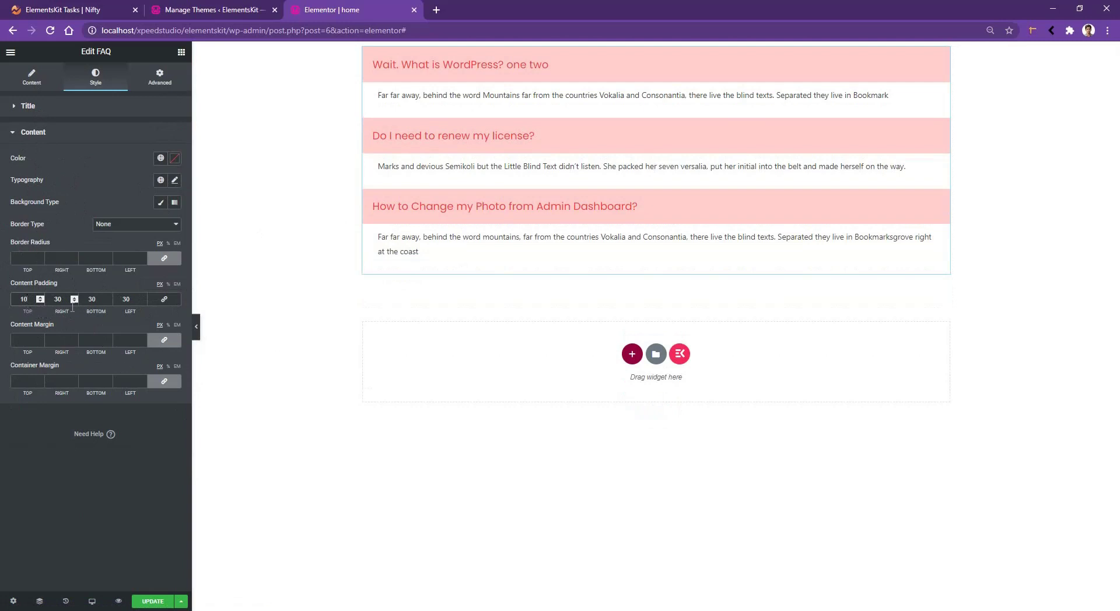
key("Tab")
key("Tab")
type("10")
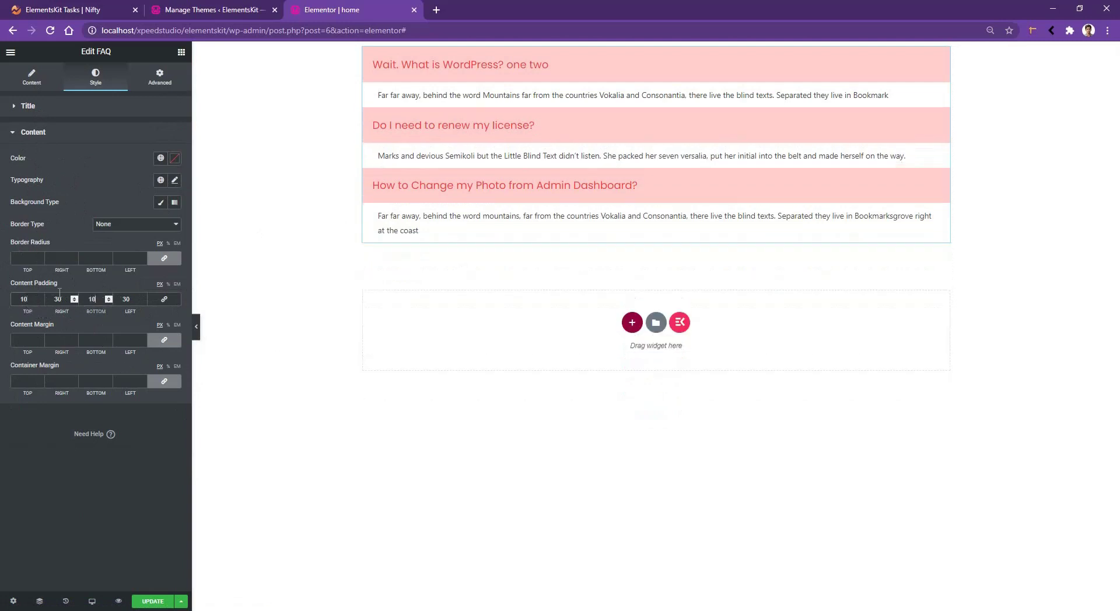
Give the FAQ answers a grey classic background colour
left_click(161, 204)
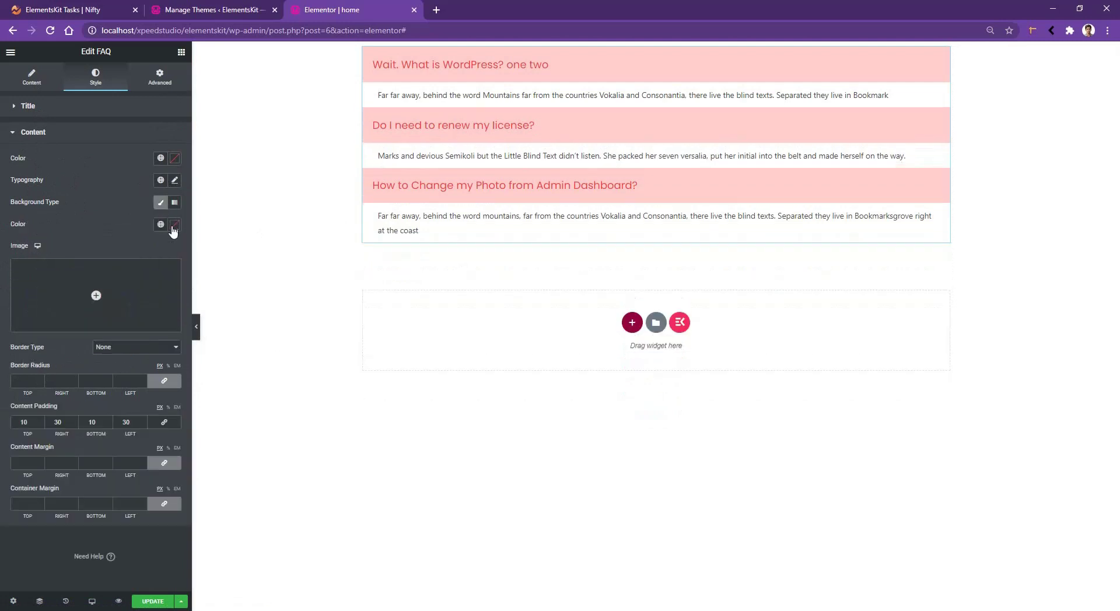
left_click(174, 224)
left_click_drag(77, 336, 1, 276)
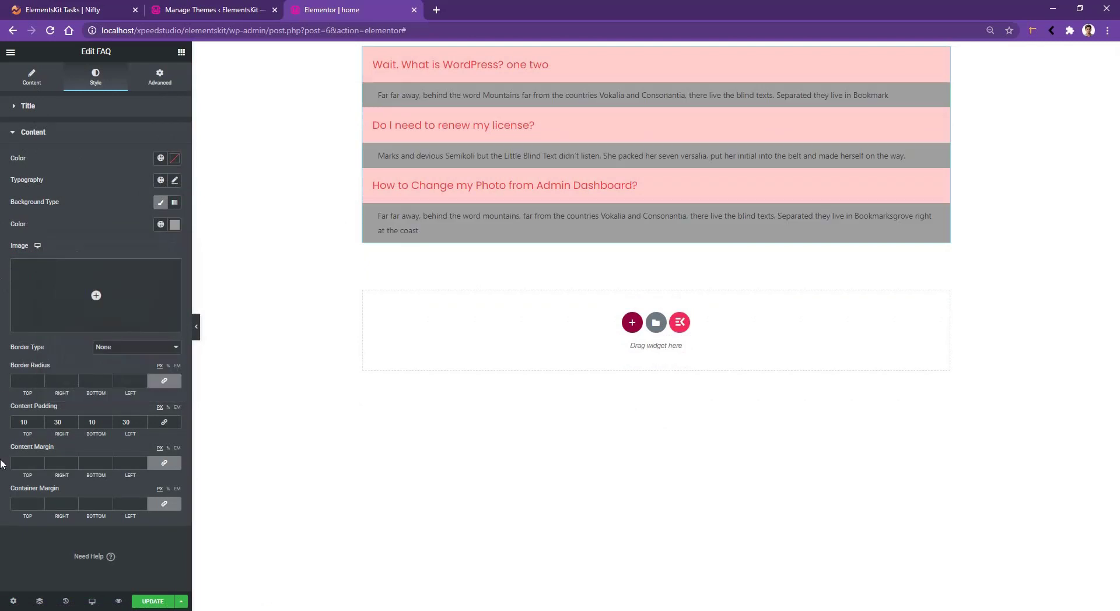
left_click(92, 602)
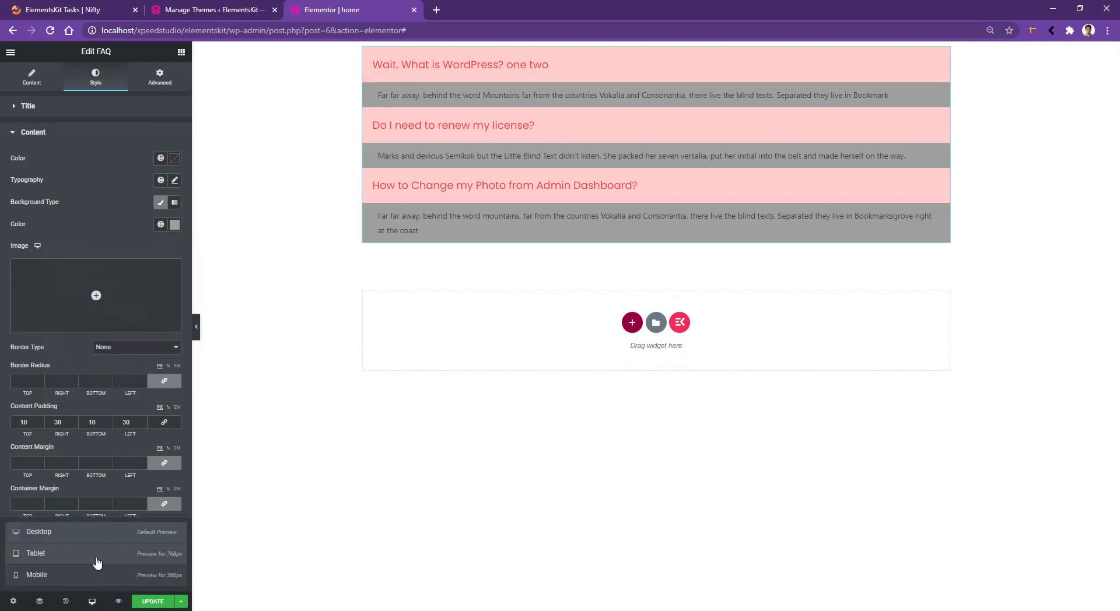
In mobile view, set the question title typography size to 16
left_click(96, 576)
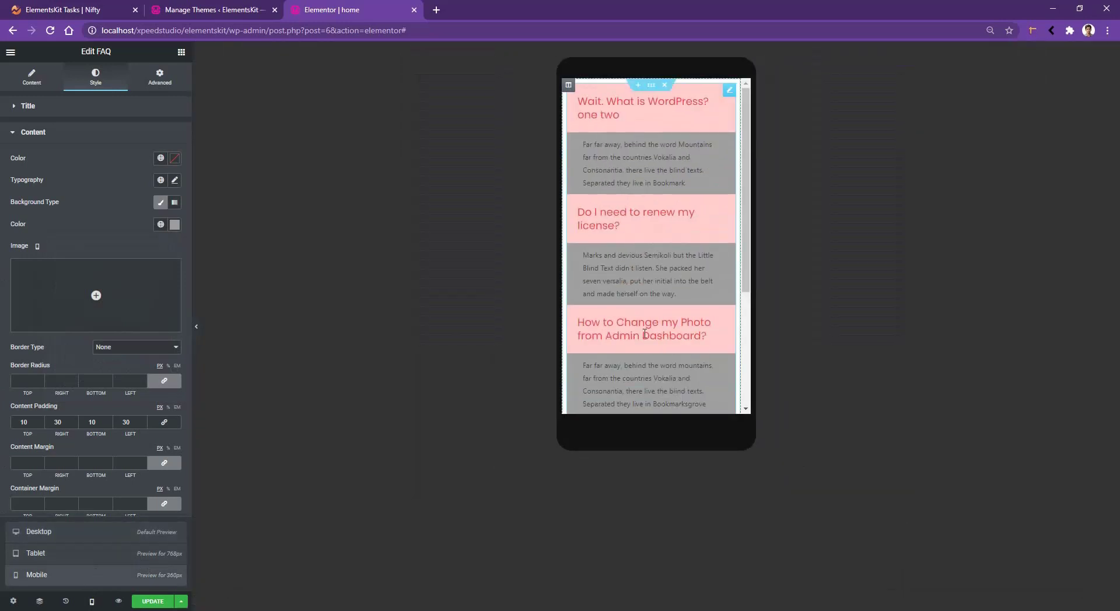
left_click(80, 108)
left_click(174, 154)
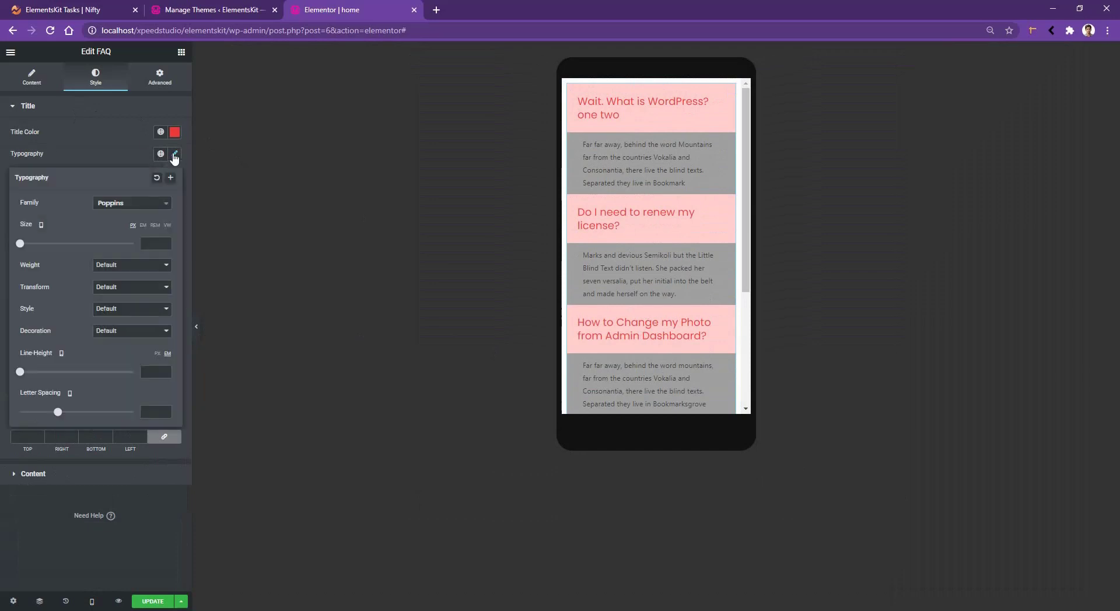
left_click(156, 244)
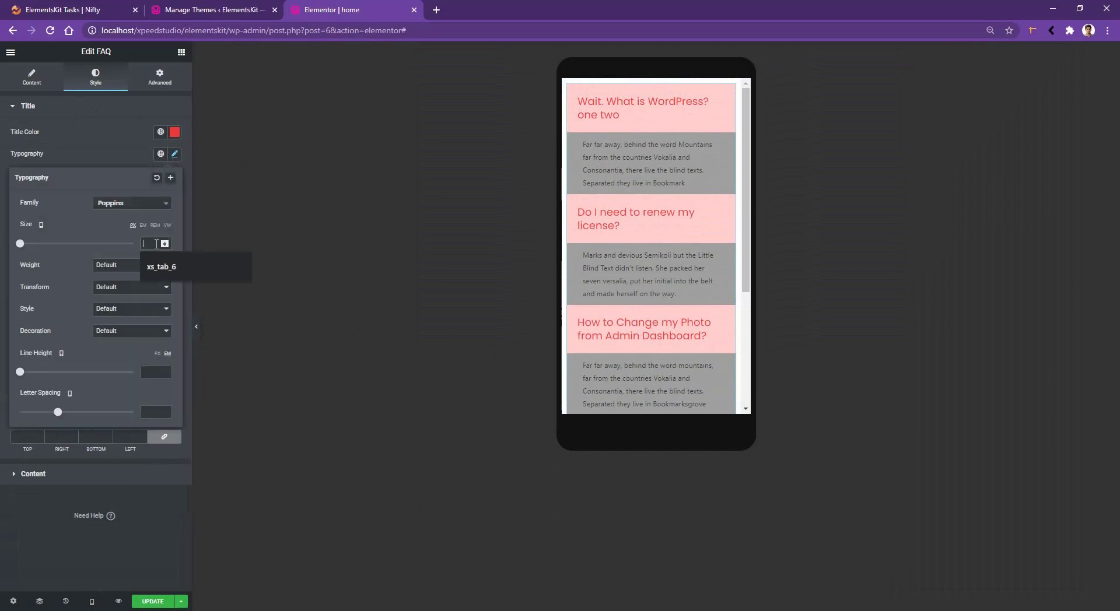
type("16")
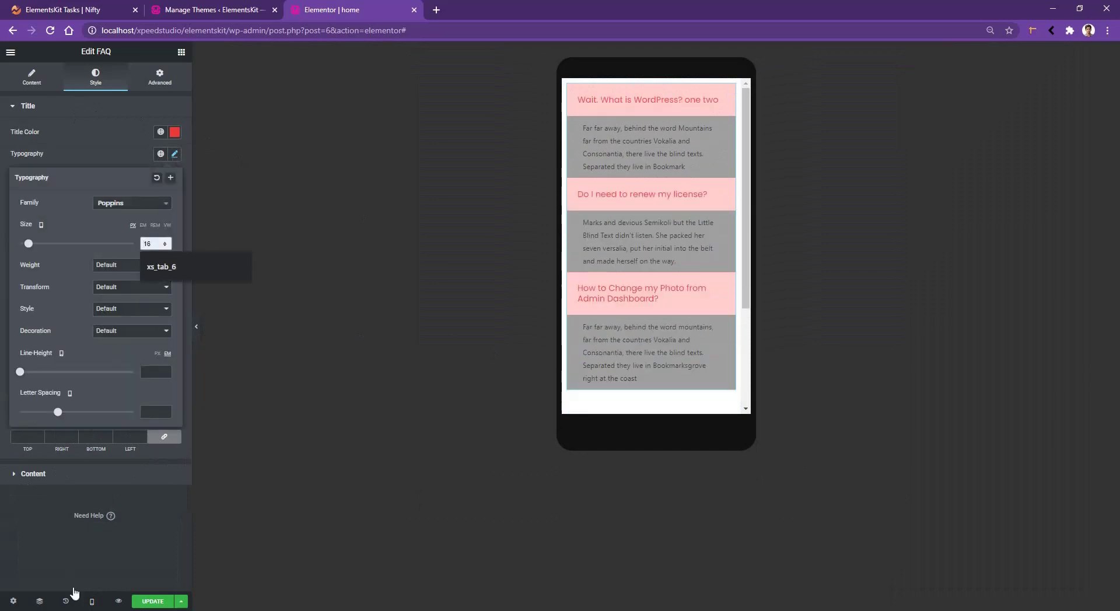
left_click(91, 601)
Switch the responsive preview from mobile back to Desktop to view the full-width FAQ page
left_click(97, 533)
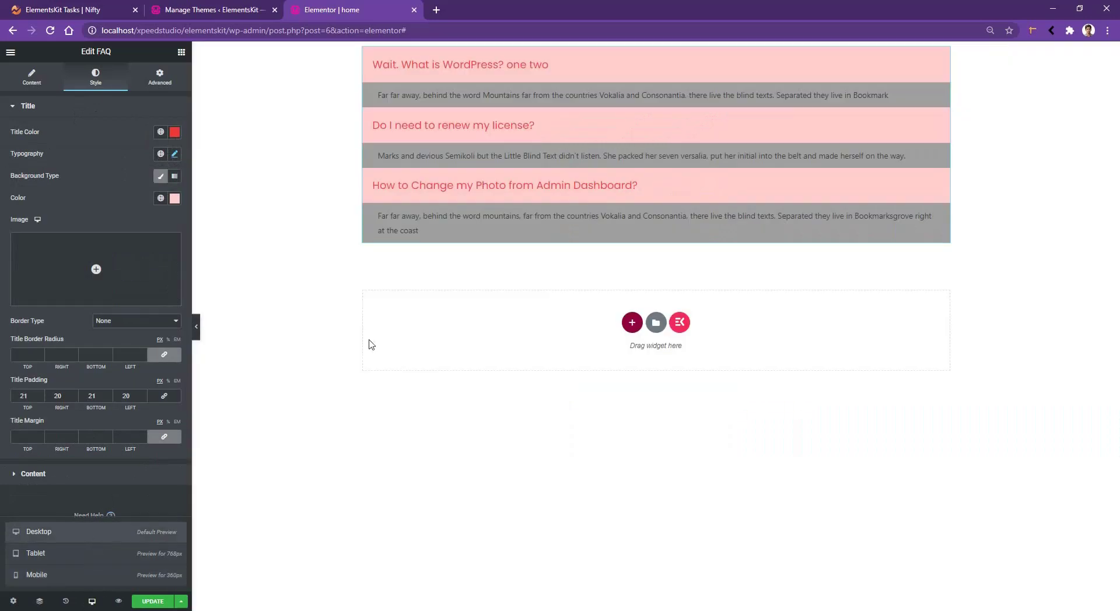